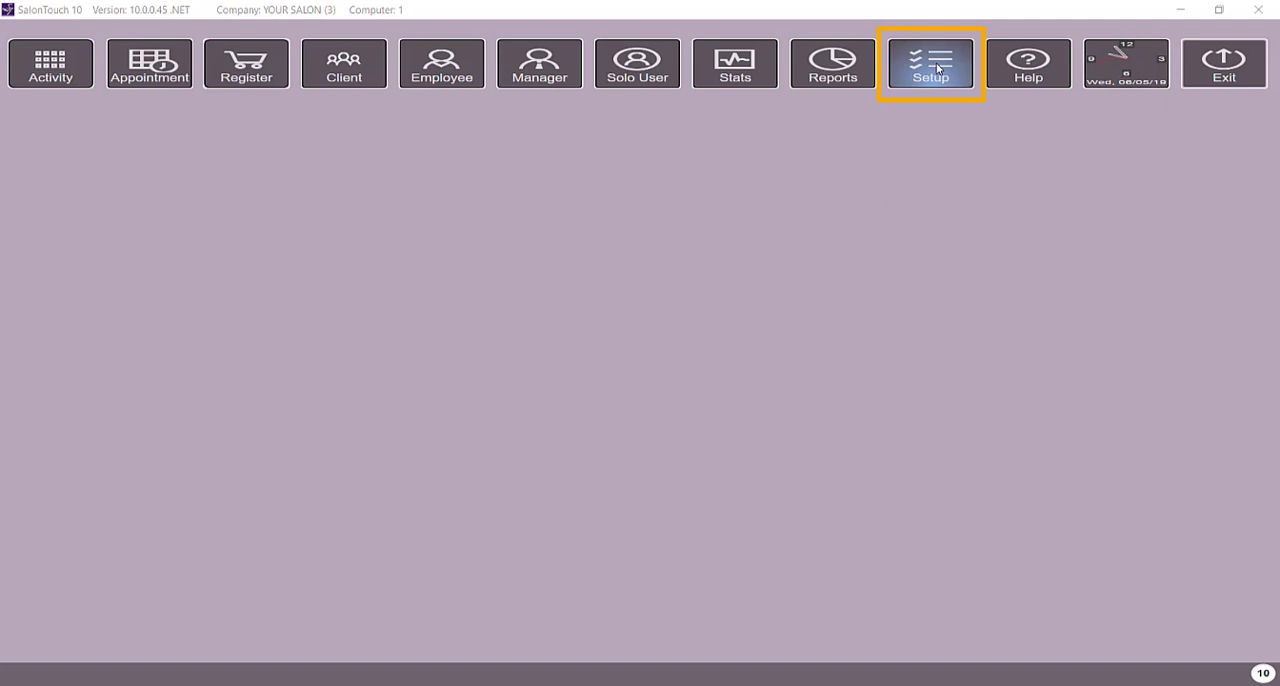
Step: Open the Appointments settings in the salon's setup
left_click(937, 68)
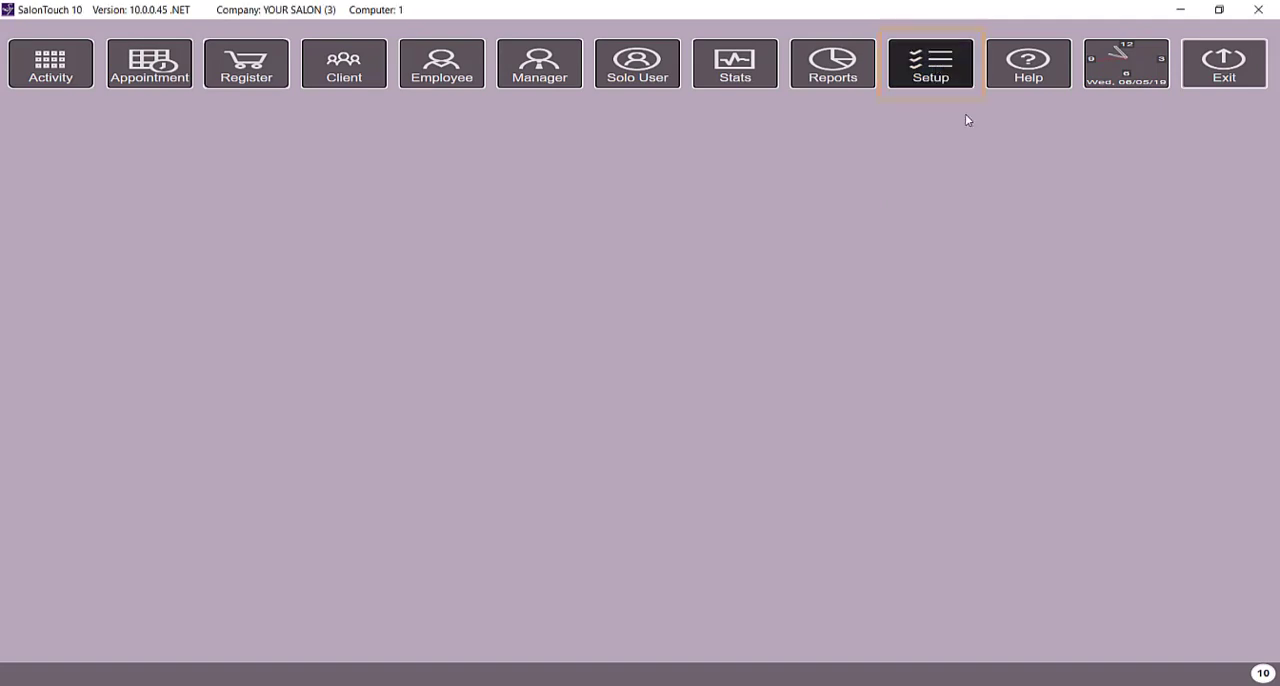
key("Return")
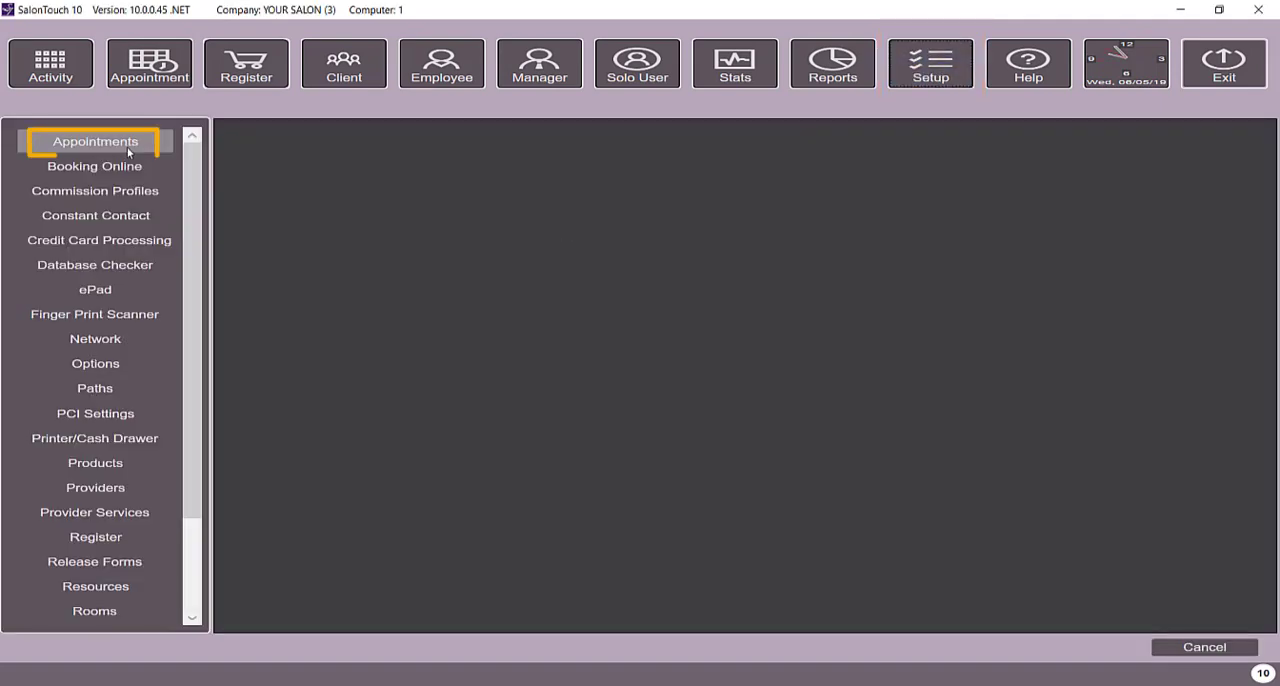
left_click(128, 151)
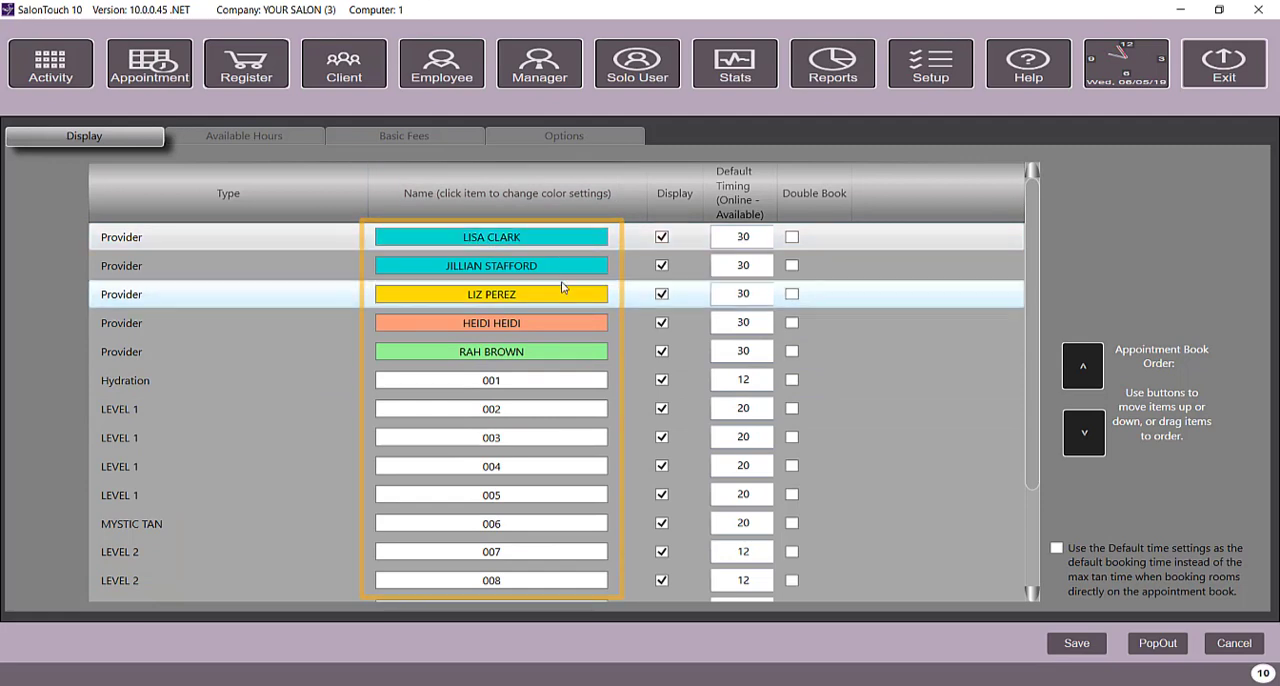
Step: Give the Hydration item 001 a tan background and a black foreground
left_click(540, 380)
left_click(620, 352)
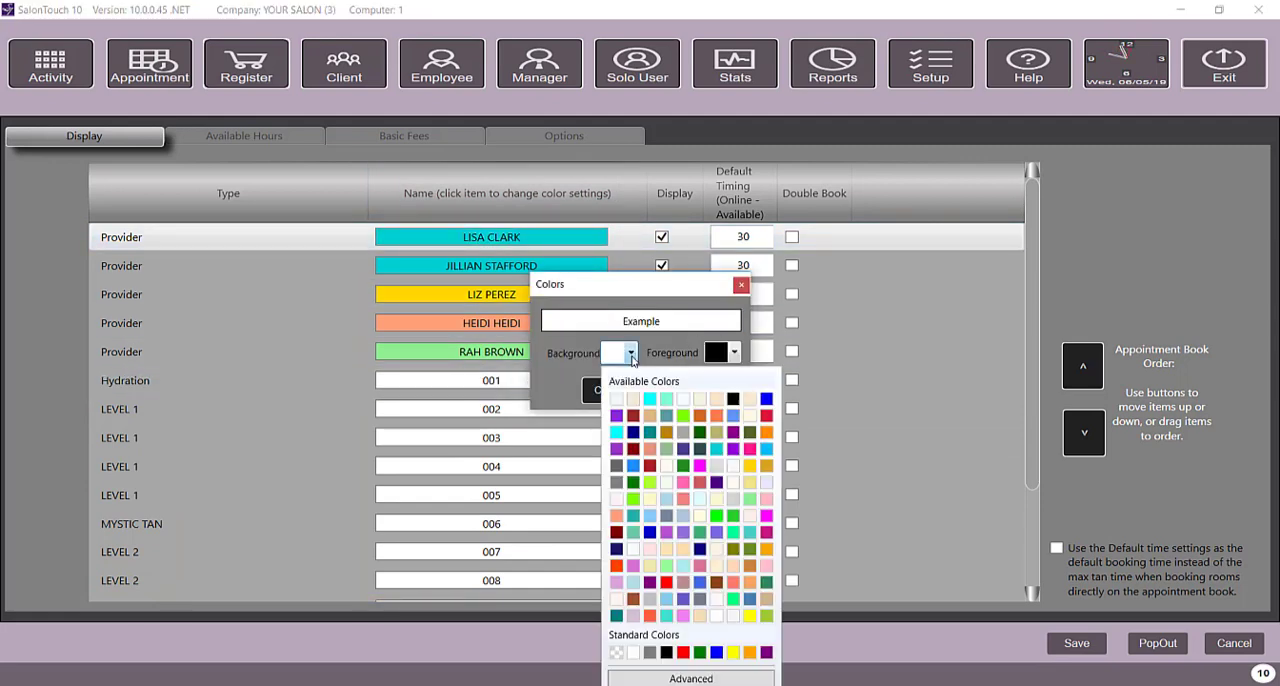
left_click(650, 416)
left_click(732, 352)
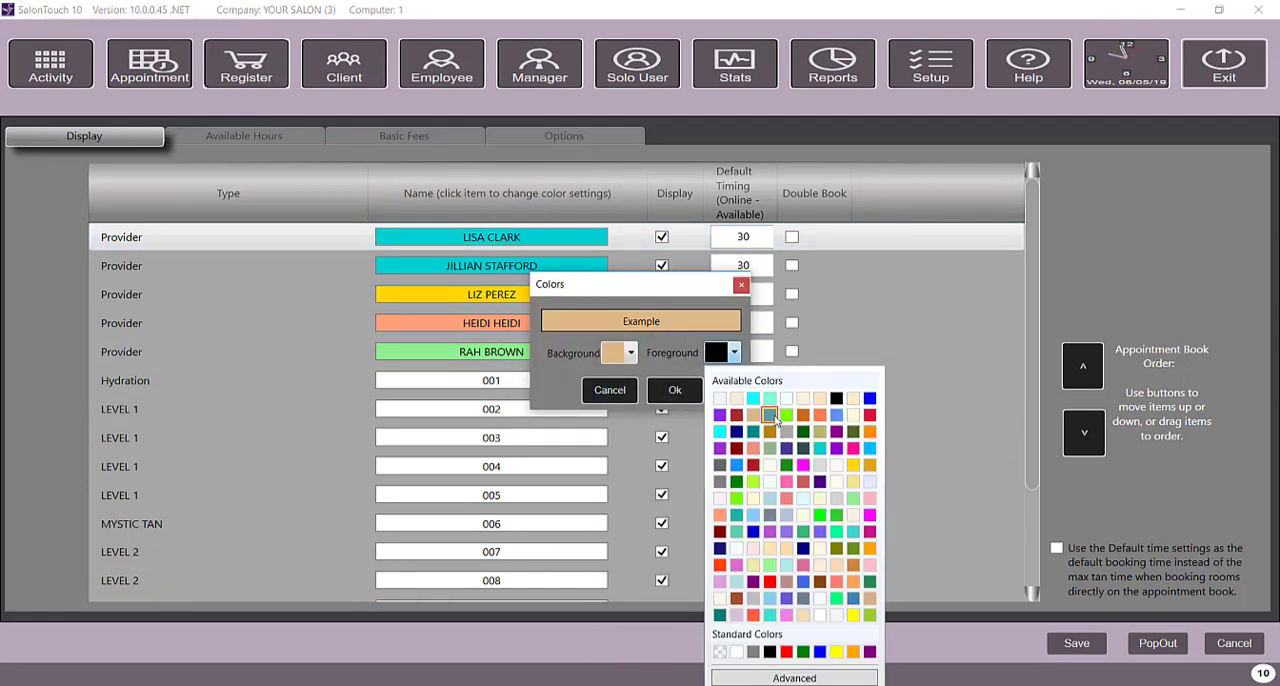
left_click(770, 416)
left_click(734, 353)
left_click(765, 443)
left_click(734, 353)
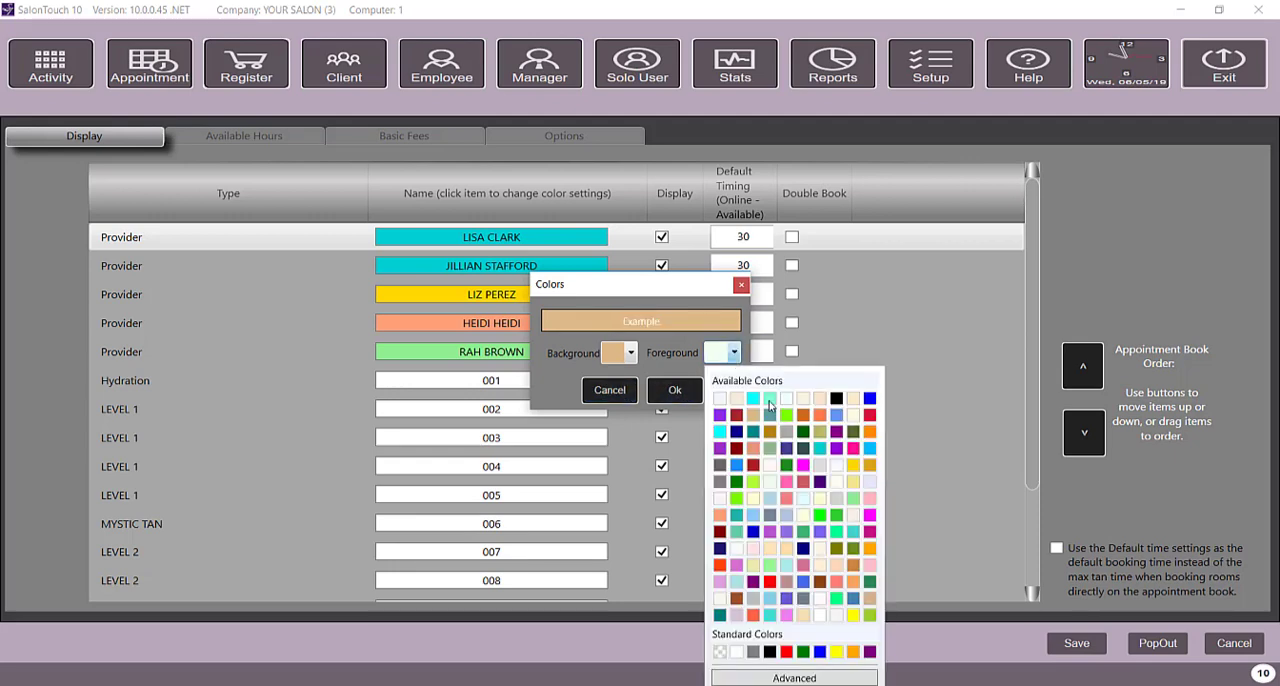
left_click(828, 412)
left_click(674, 390)
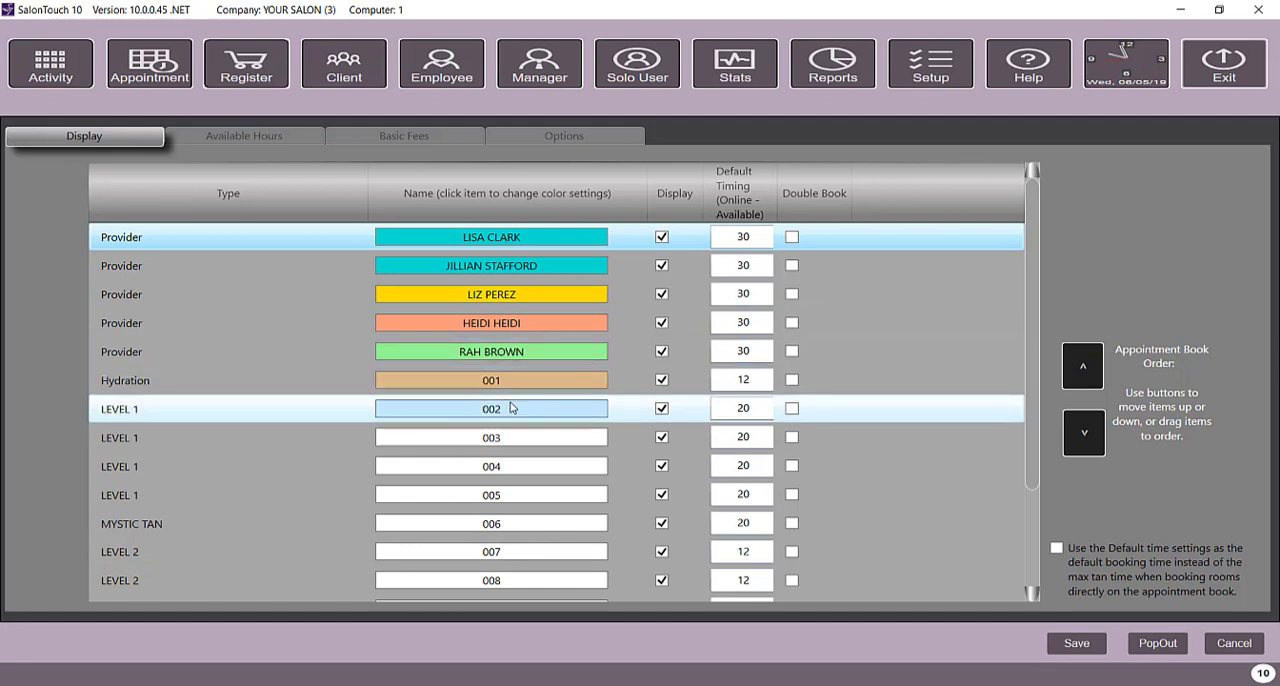
Step: Set the background color of the Level 1 items 002 and 003 to bright cyan
left_click(466, 409)
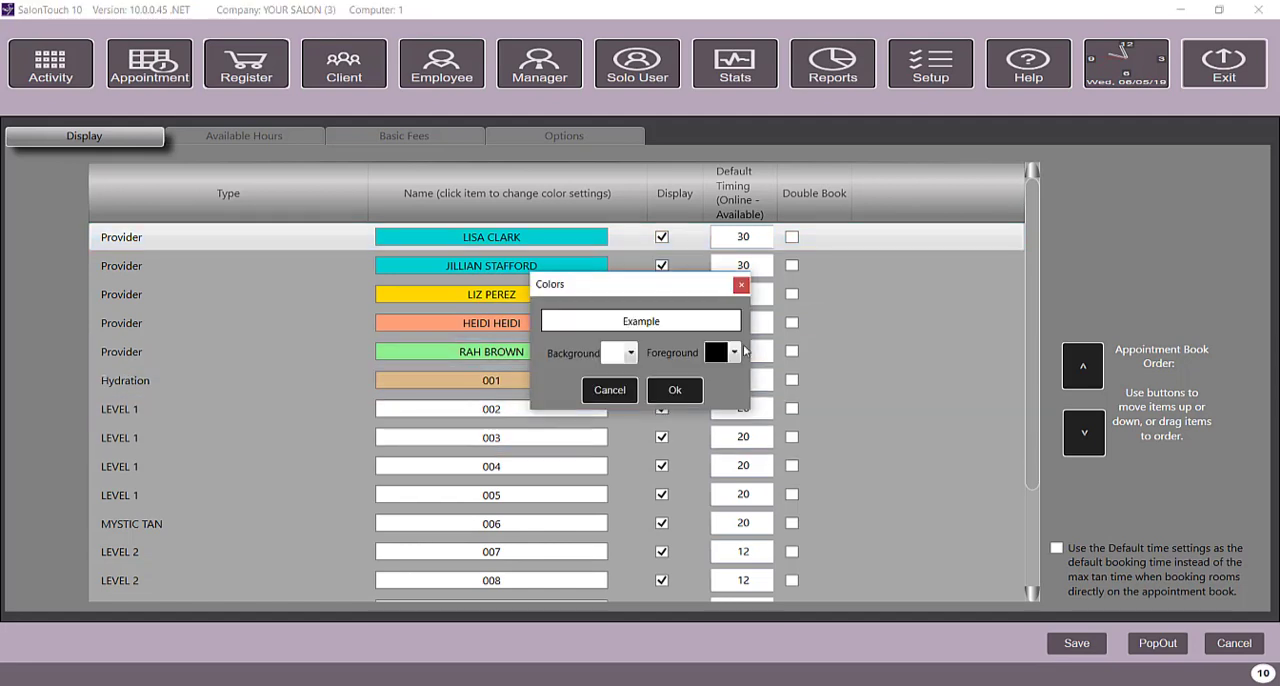
left_click(630, 353)
left_click(640, 392)
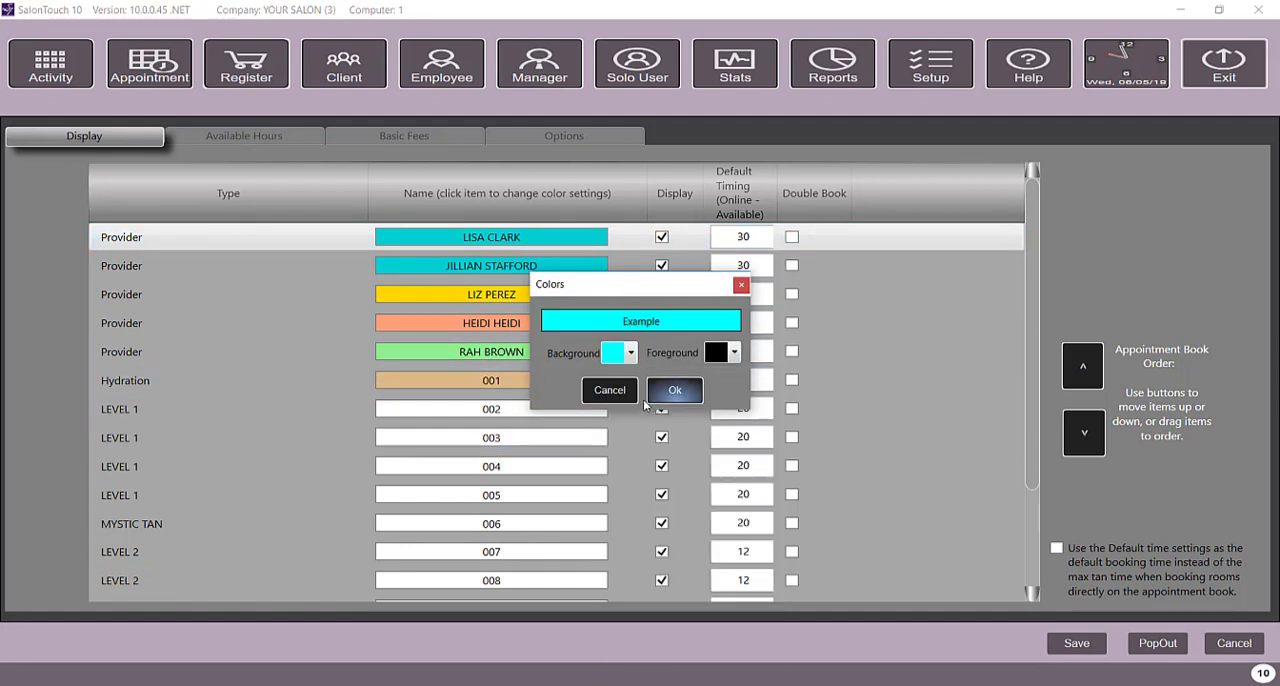
left_click(675, 390)
left_click(530, 437)
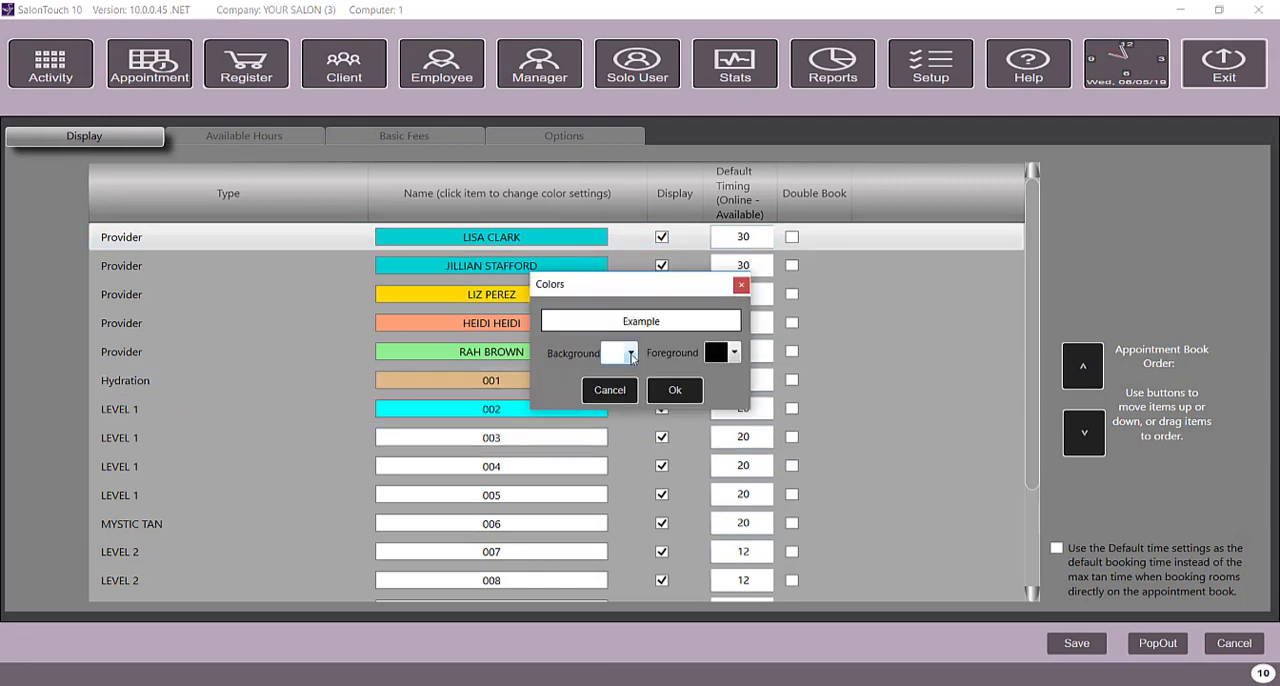
left_click(630, 353)
left_click(613, 432)
left_click(675, 390)
Step: Set the background color of the Level 1 items 004 and 005 to bright cyan
left_click(533, 467)
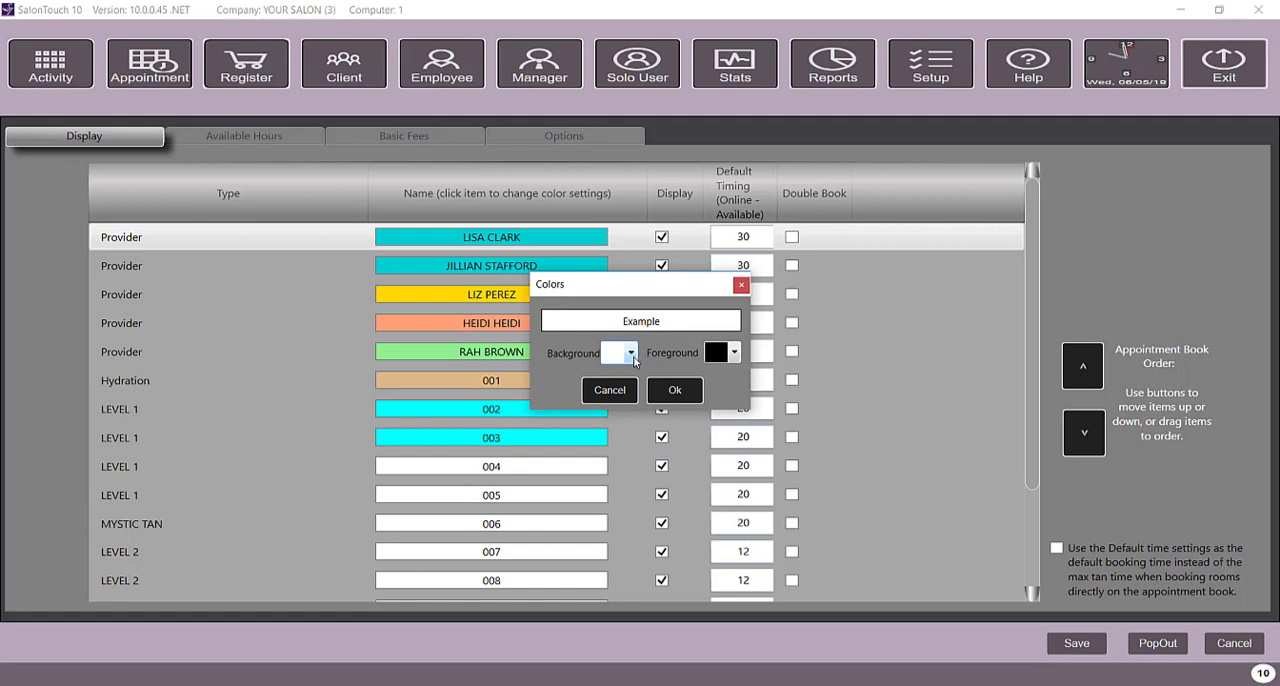
left_click(630, 353)
left_click(655, 404)
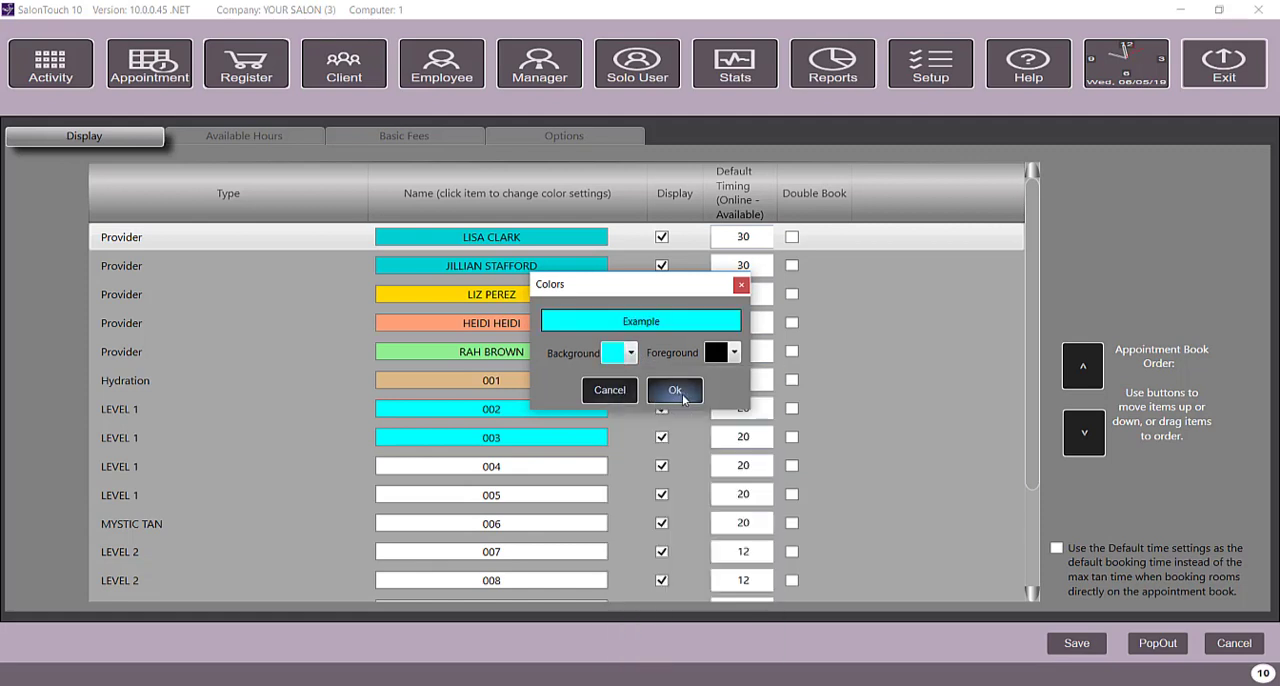
left_click(676, 391)
left_click(533, 495)
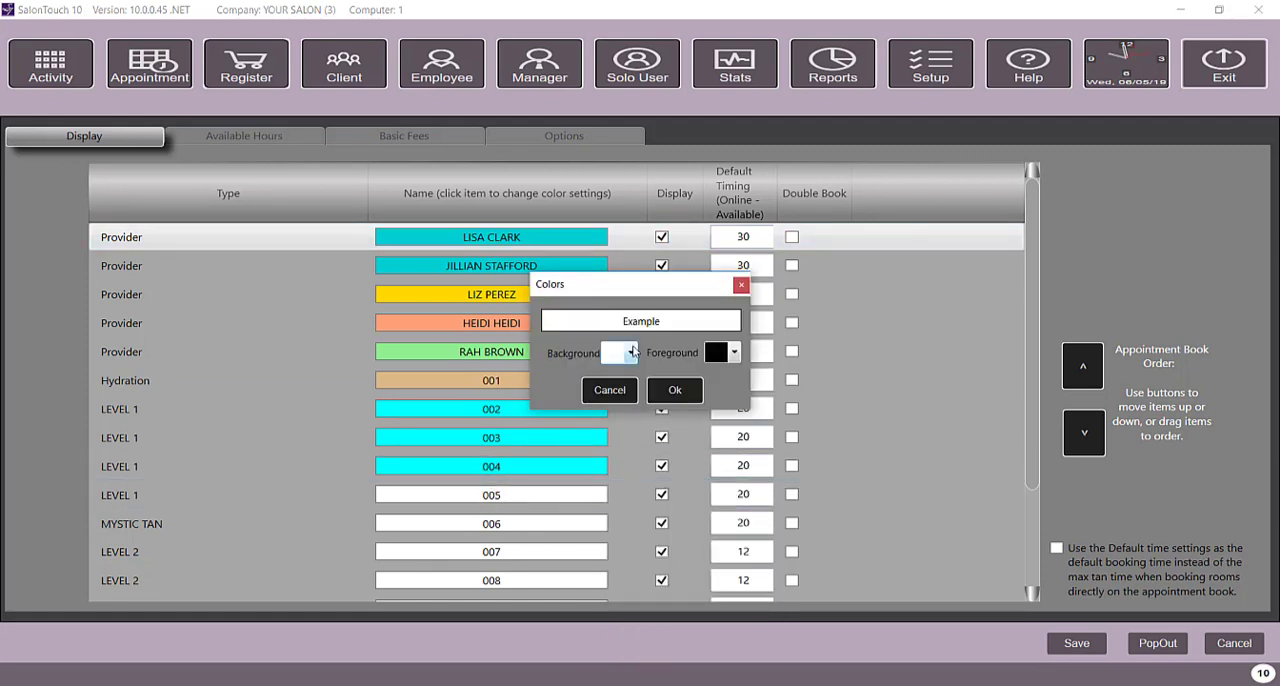
left_click(632, 352)
left_click(652, 402)
left_click(675, 390)
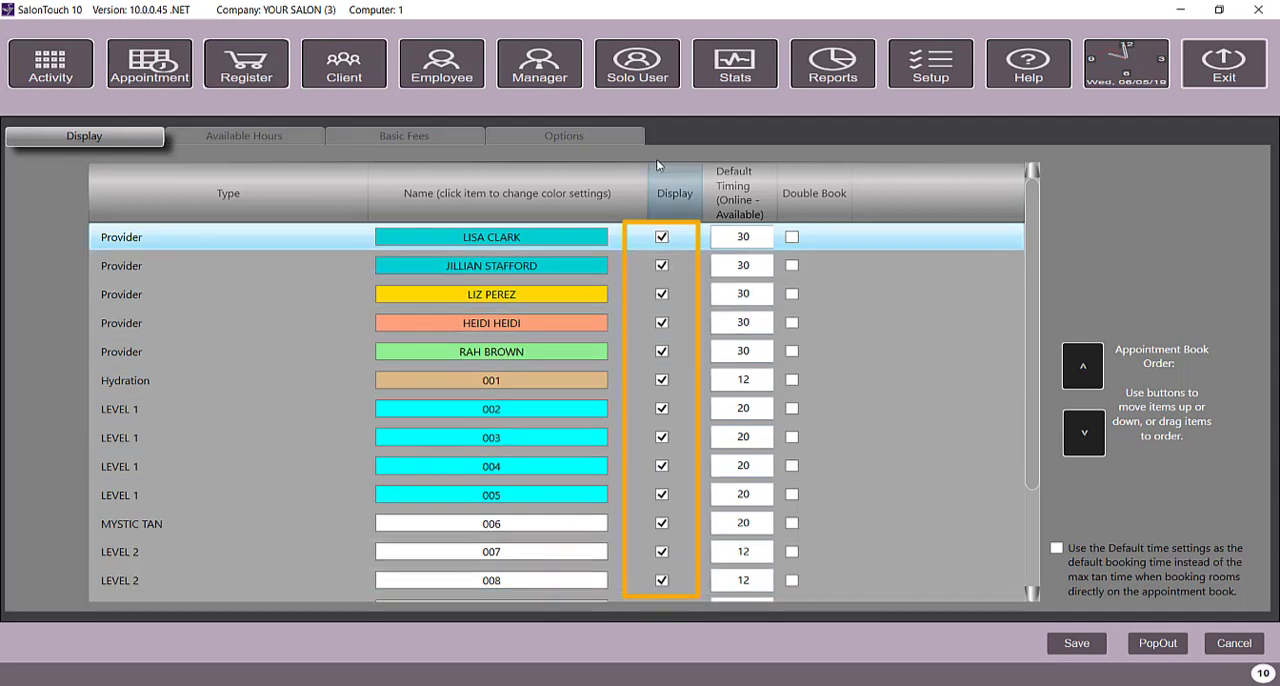
Step: Turn off Display for the first two providers and for Level 1 item 004
left_click(661, 237)
left_click(661, 265)
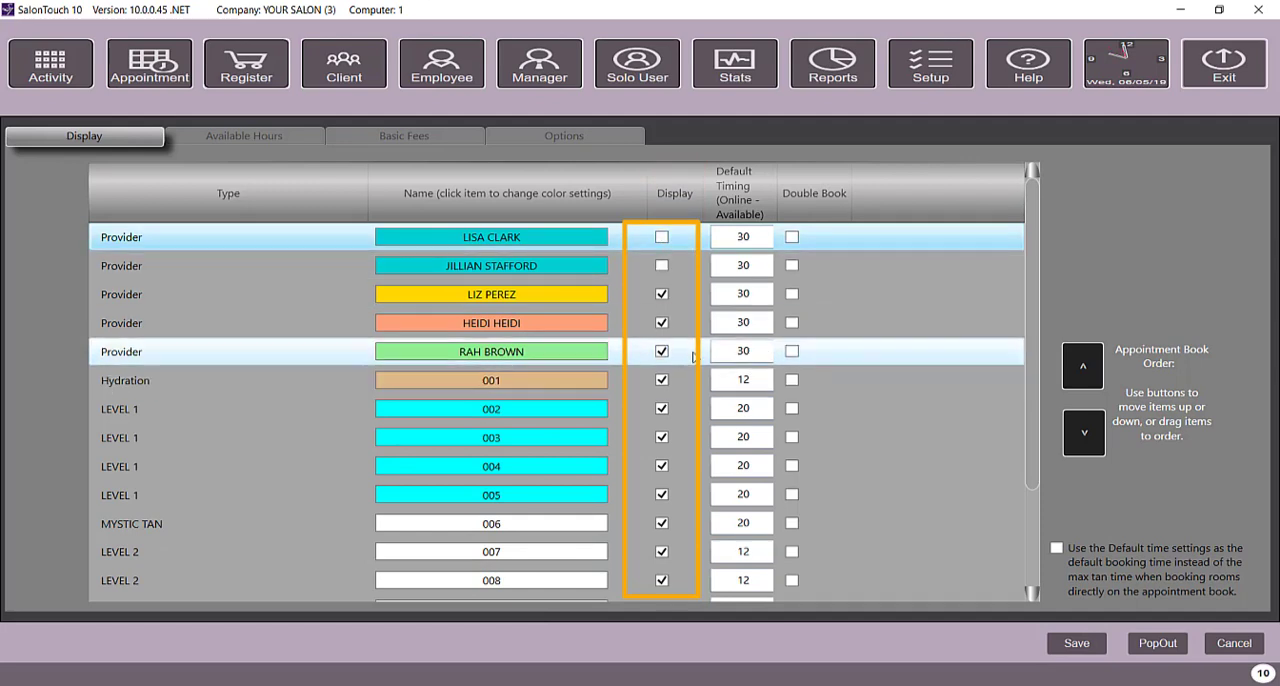
left_click(661, 468)
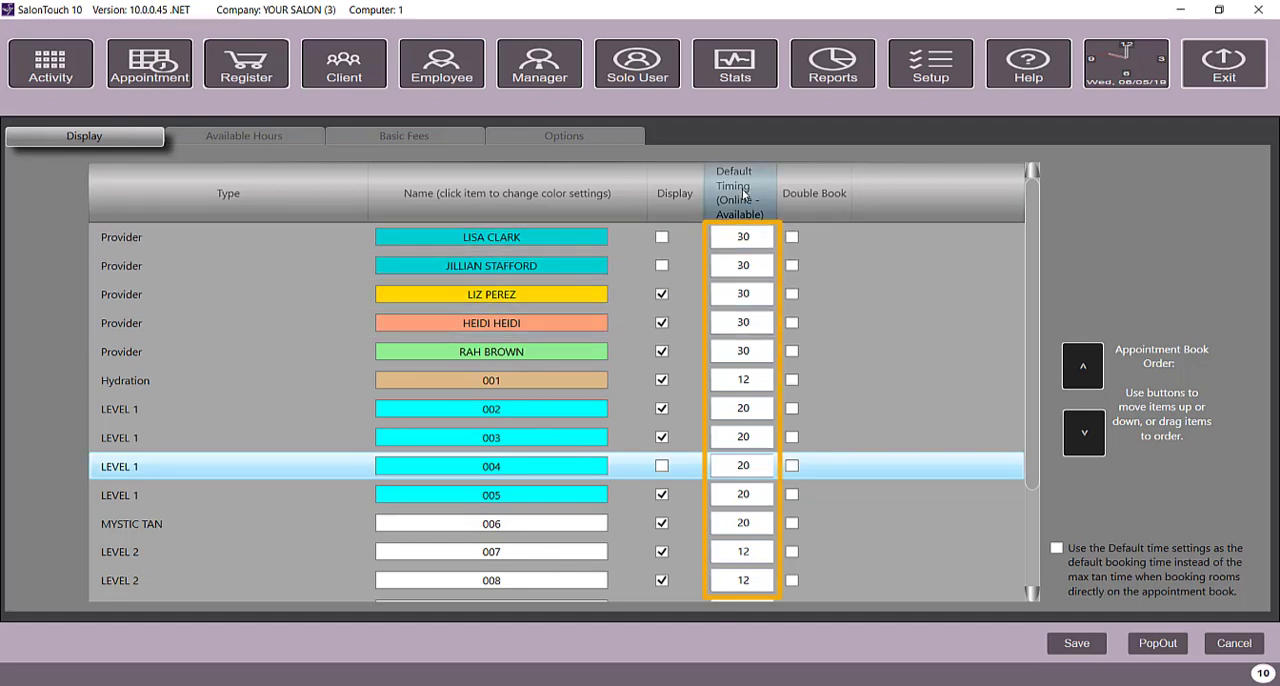
Step: Examine the default timing values of the first three providers and of items 001, 002 and 003
double_click(740, 241)
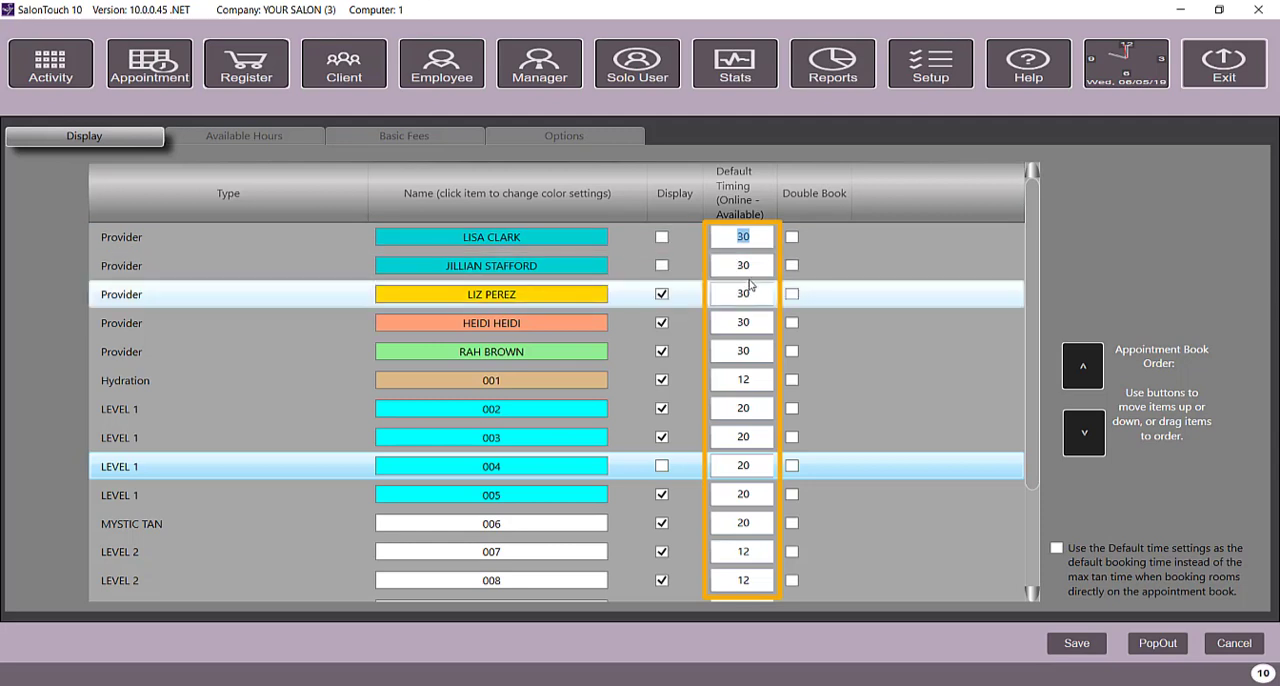
double_click(743, 265)
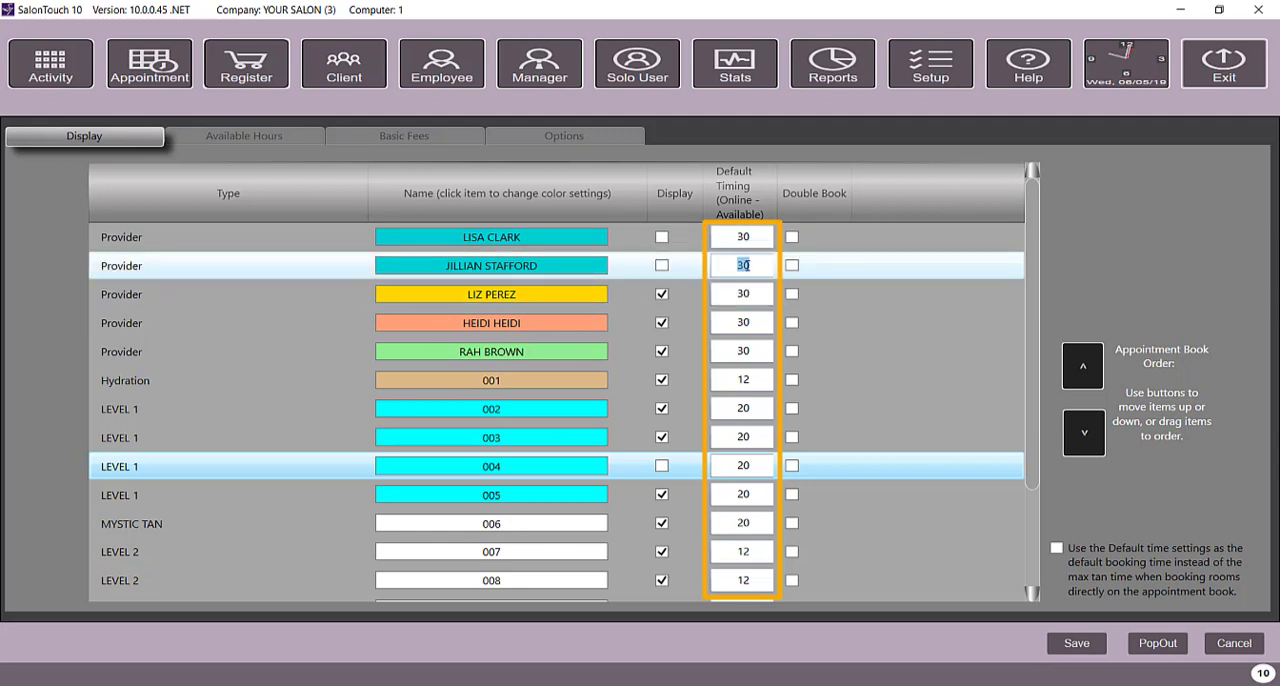
double_click(743, 236)
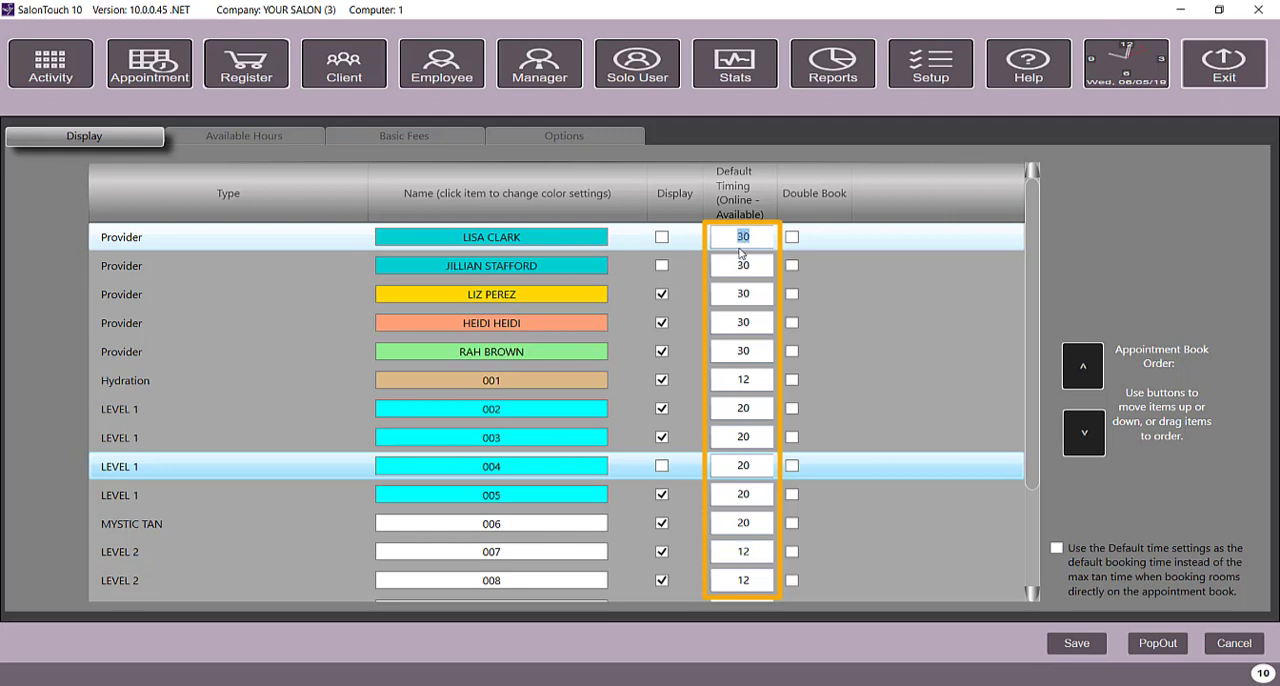
double_click(745, 294)
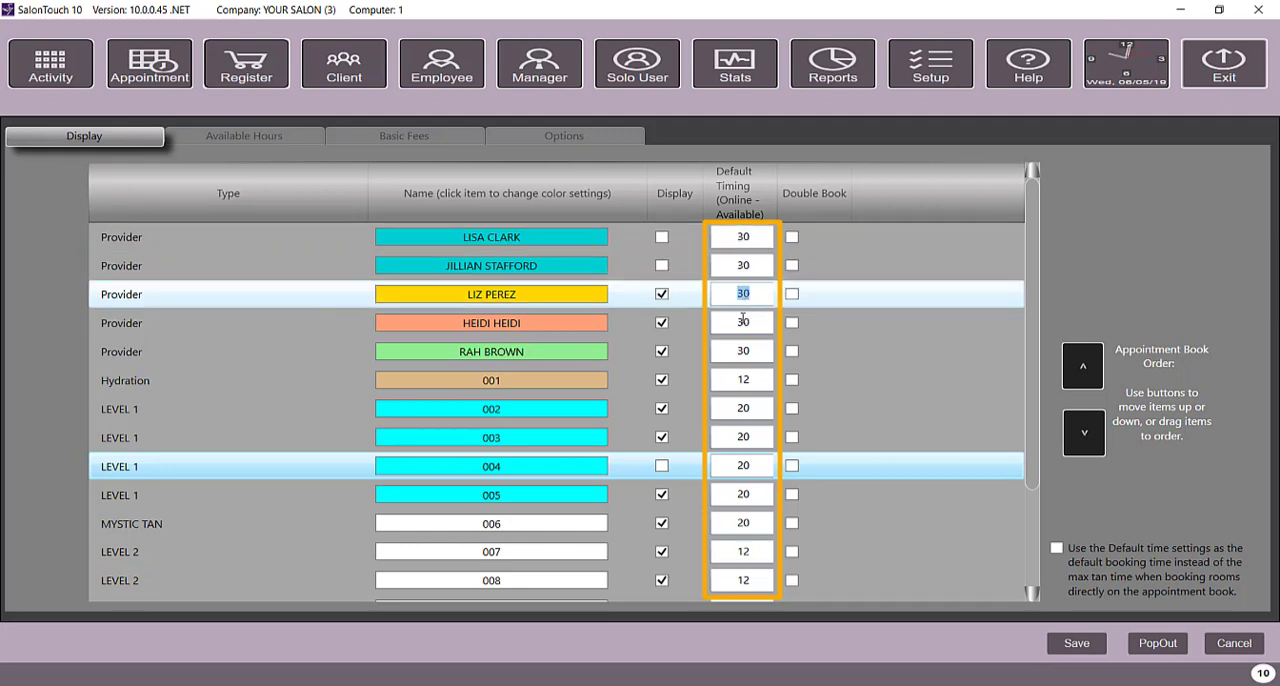
double_click(744, 381)
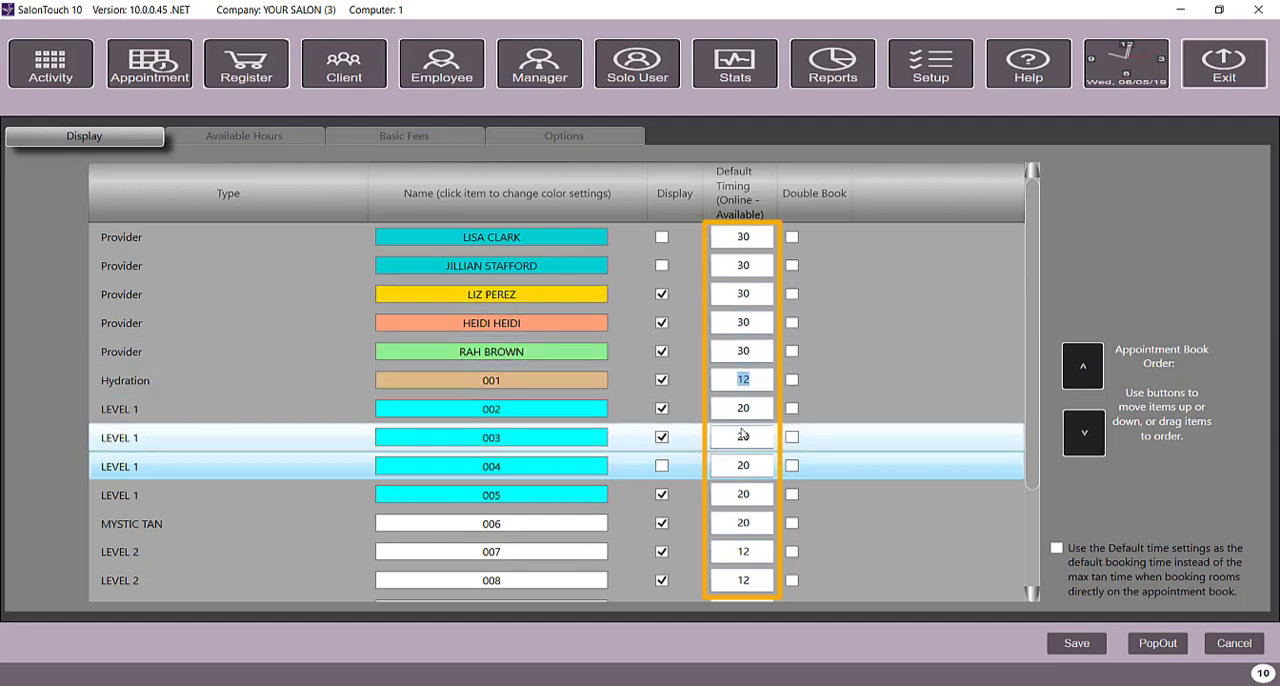
double_click(745, 408)
double_click(748, 437)
double_click(743, 408)
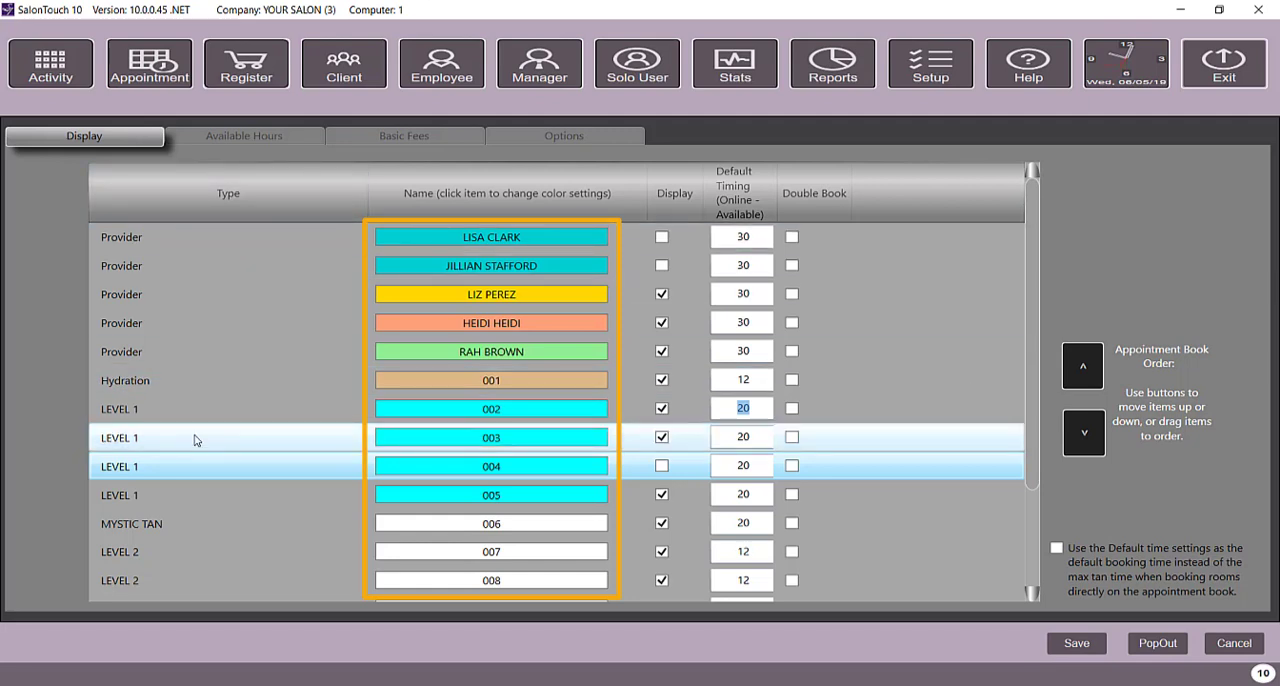
Step: Move the first provider down to third place in the appointment book order
left_click(149, 268)
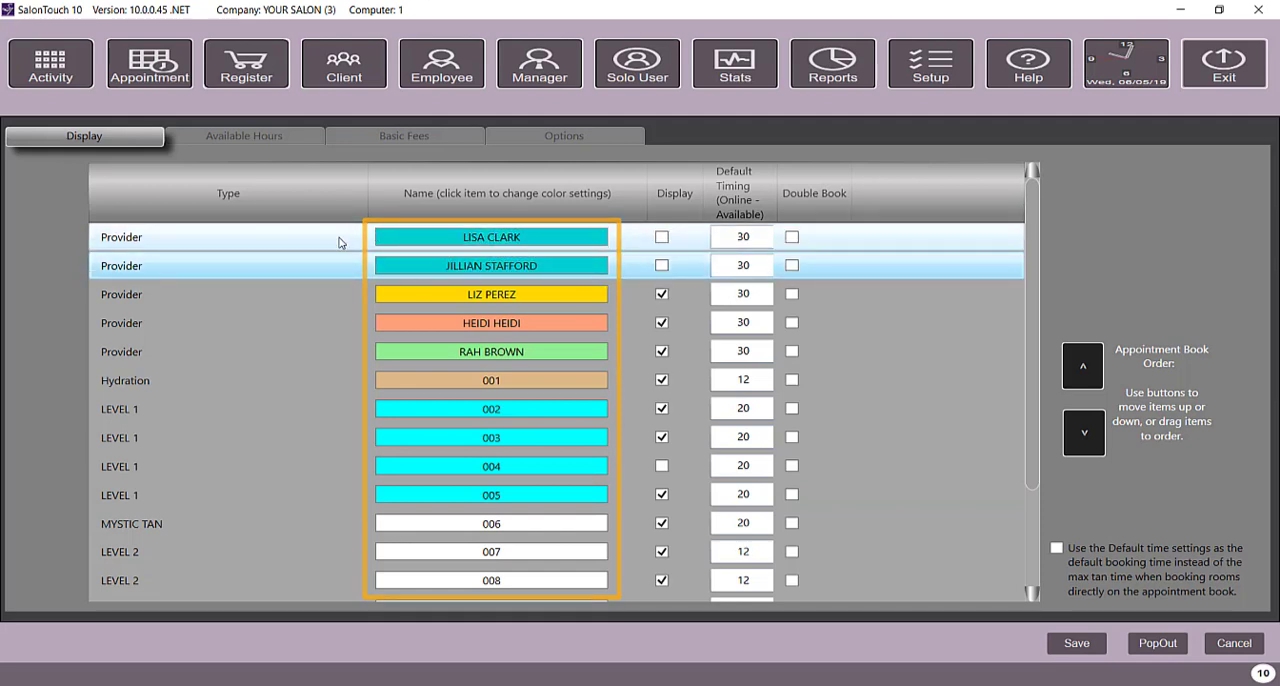
left_click(451, 250)
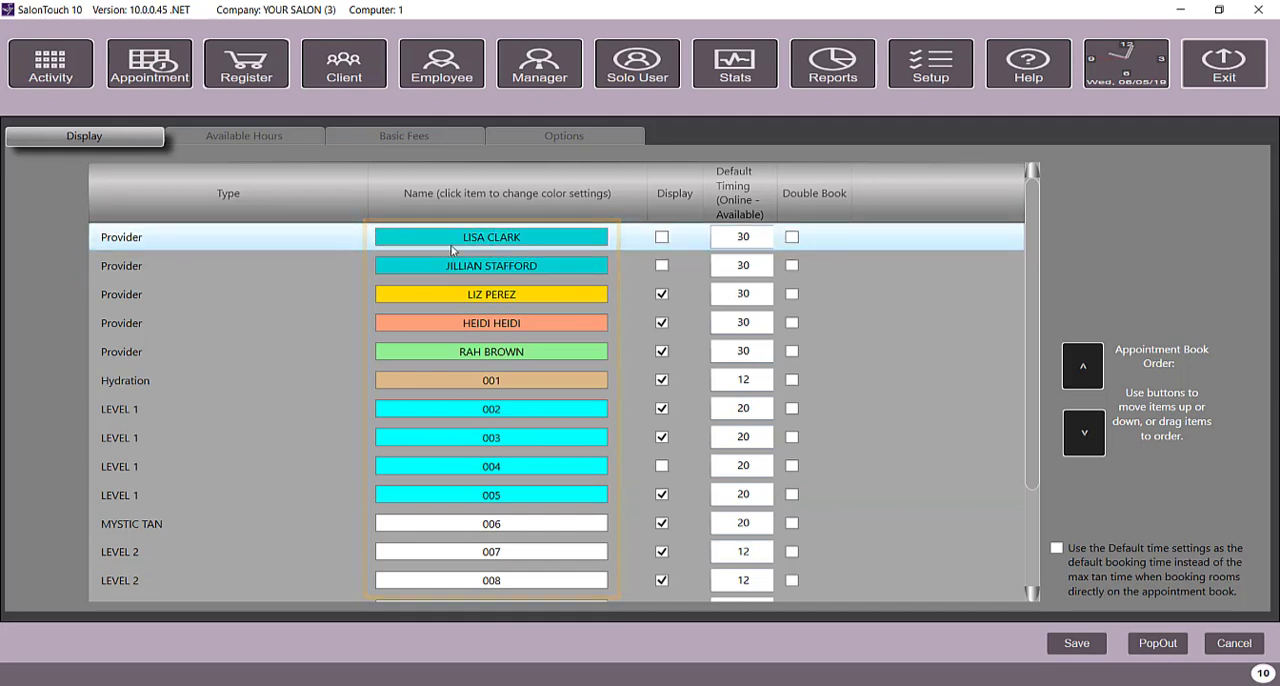
left_click(1092, 447)
left_click(1092, 447)
left_click(1092, 447)
left_click(1092, 447)
left_click(1084, 368)
left_click(1084, 368)
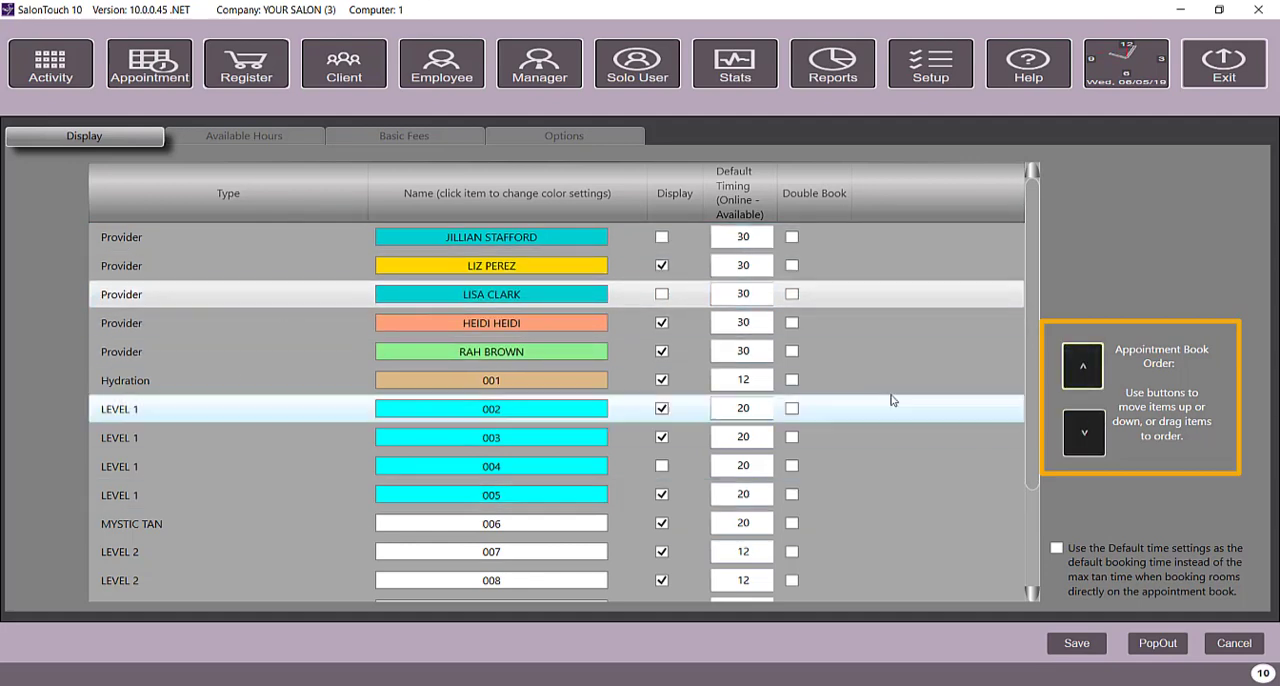
Step: Turn on using the default time settings as the default booking time when booking rooms directly on the appointment book
left_click(1070, 562)
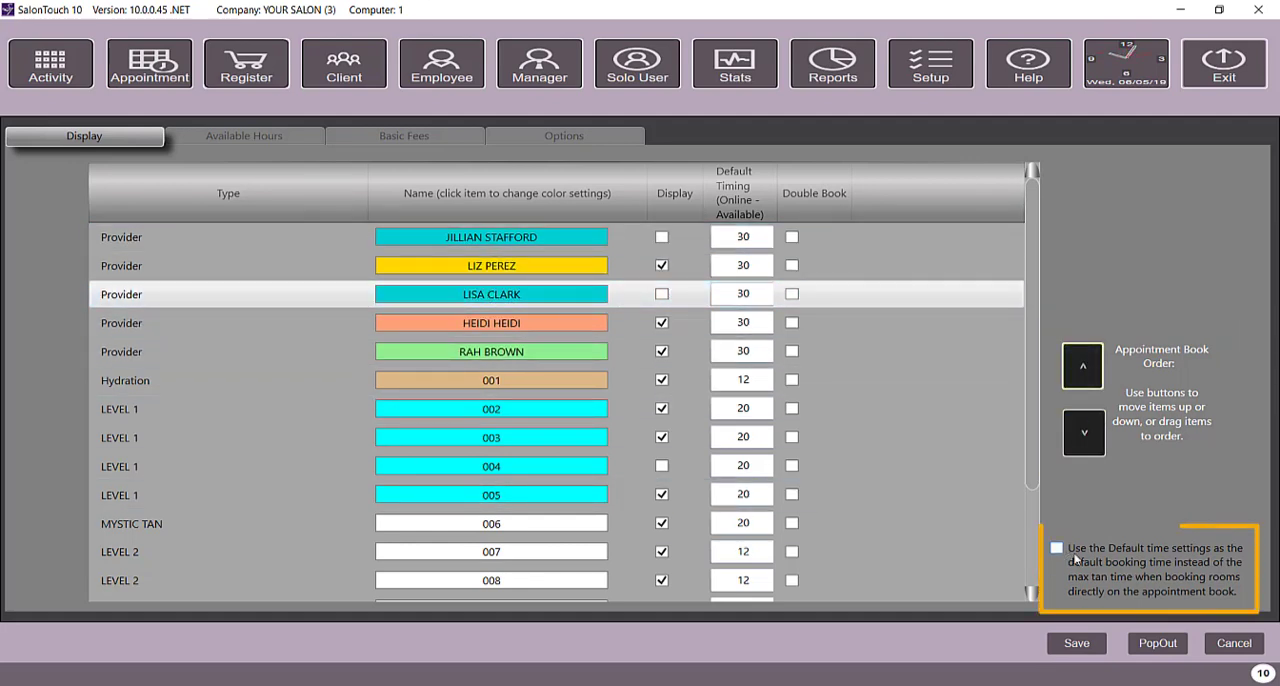